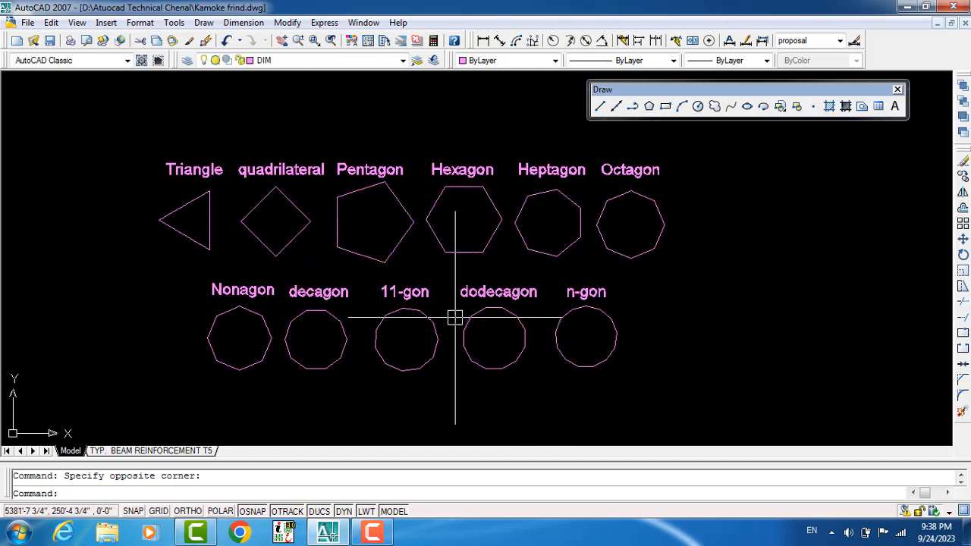
Draw a three-sided polygon inscribed in a circle of radius 5', in the empty area right of the labelled shapes
key(Return)
text(3)
key(Return)
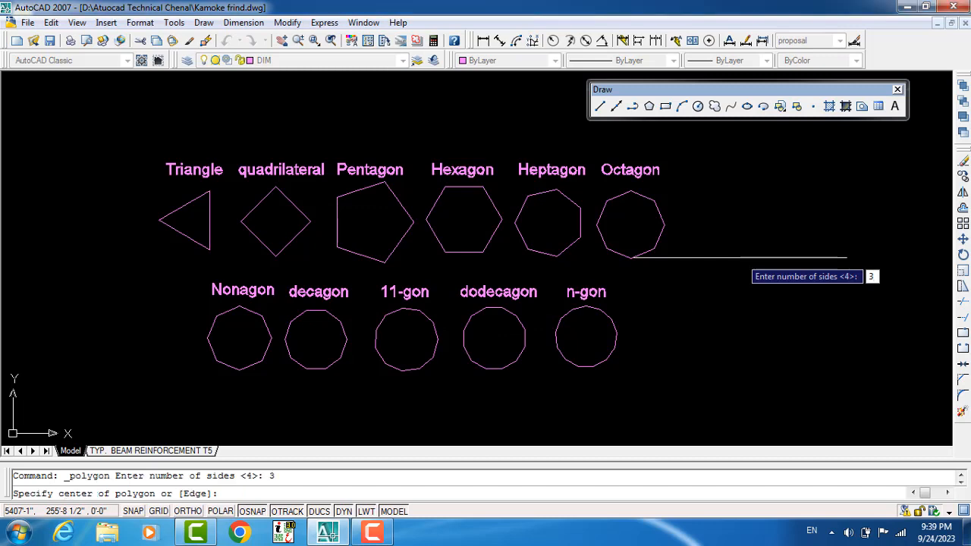
click(763, 296)
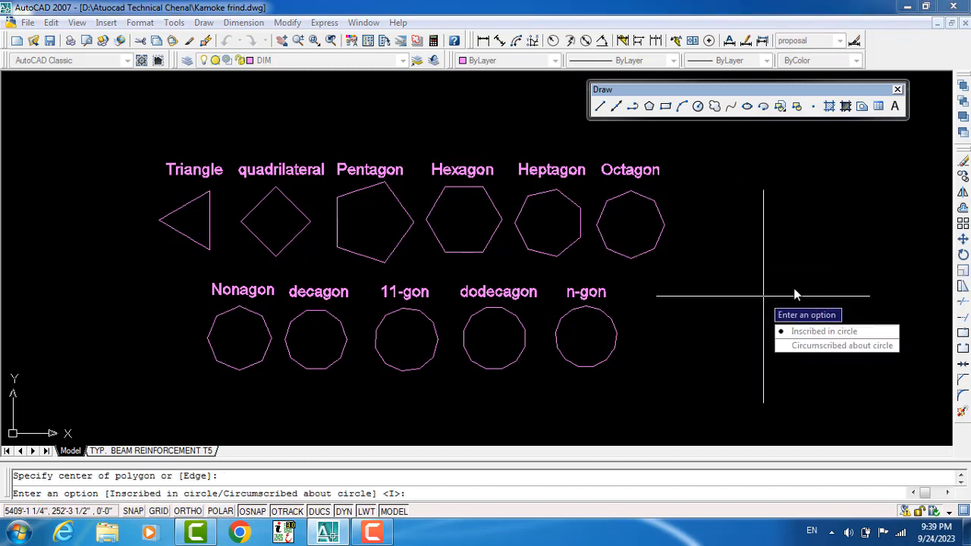
key(Return)
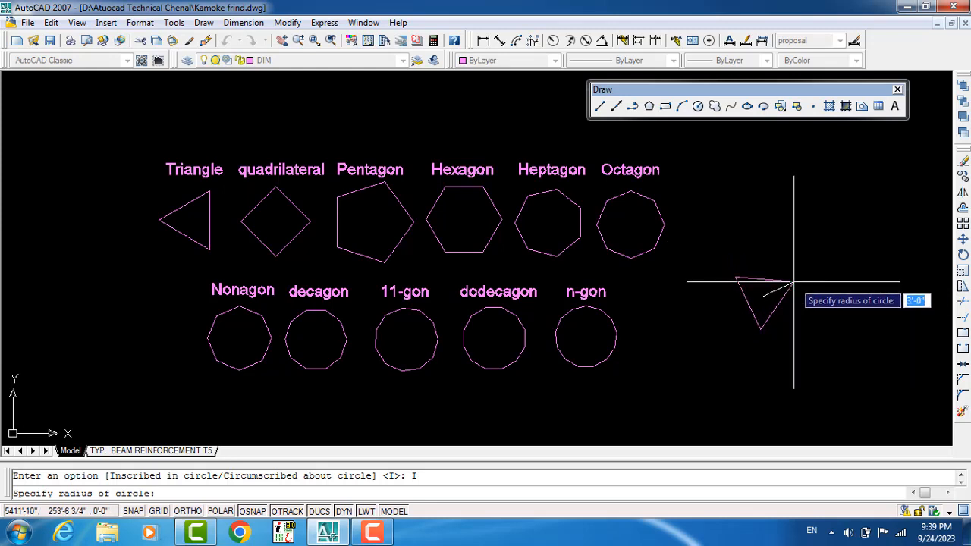
text(5)
key(Return)
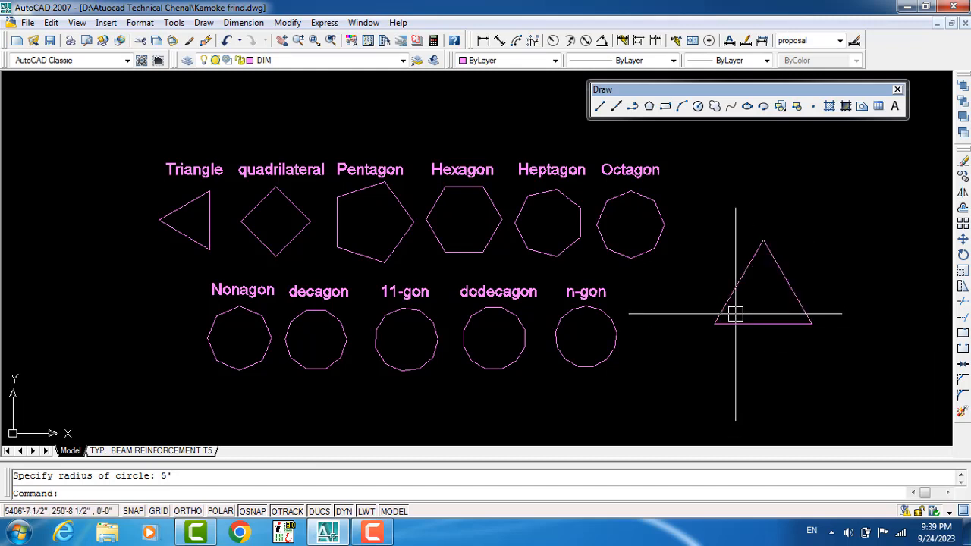
Draw a seven-sided polygon, inscribed in a circle, freehand below and to the left of the new triangle
click(649, 106)
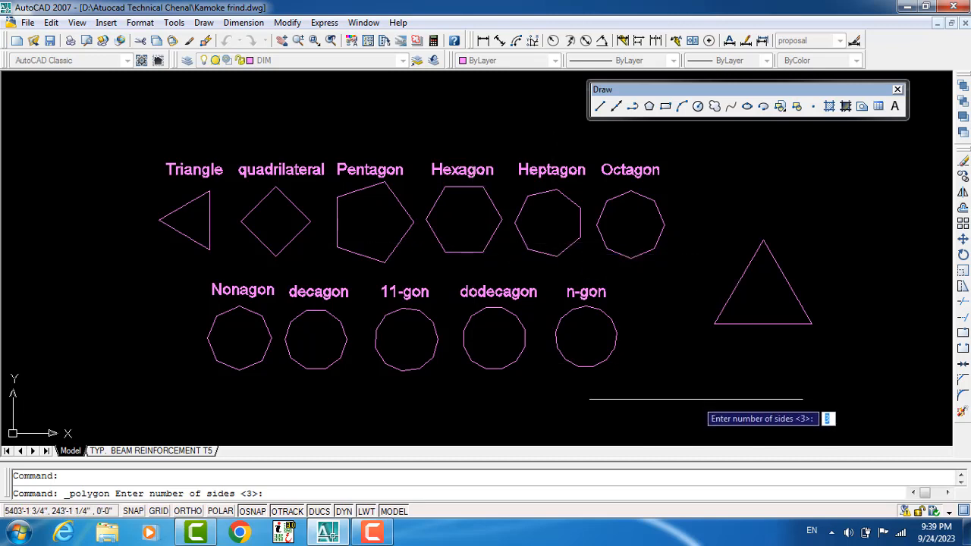
text(7)
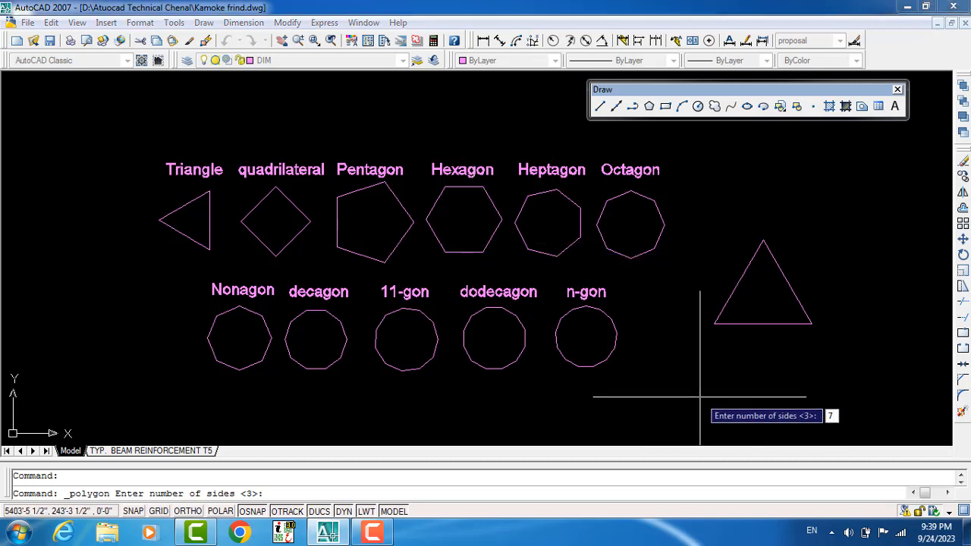
key(Return)
click(682, 411)
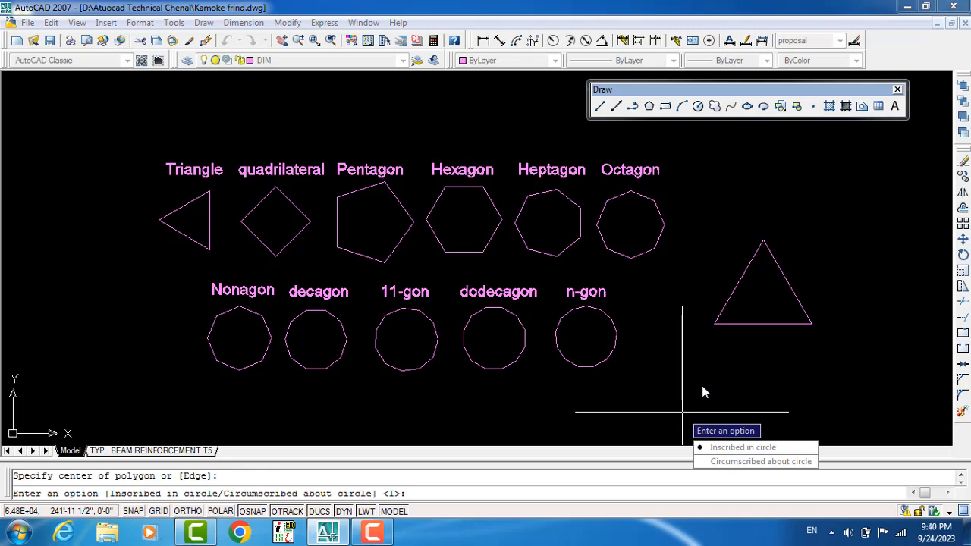
key(Return)
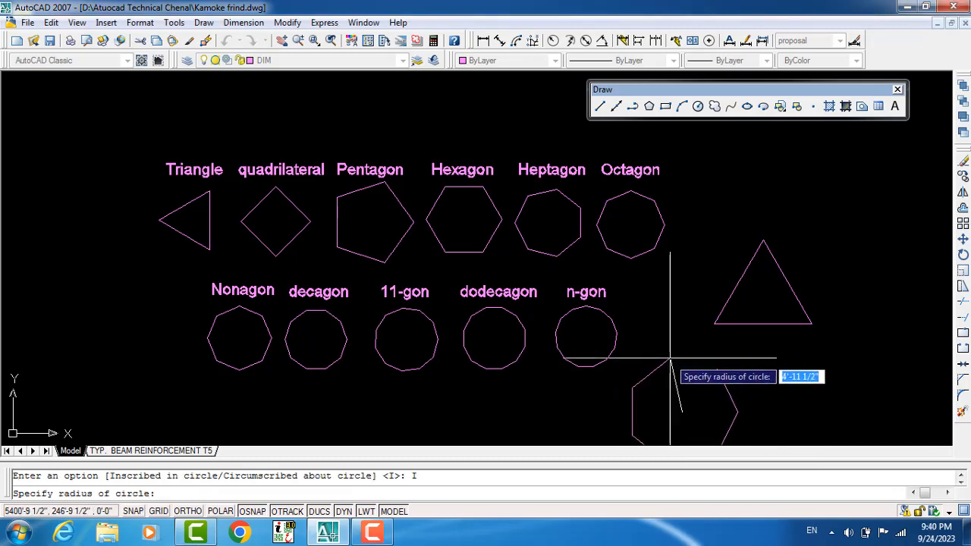
click(668, 373)
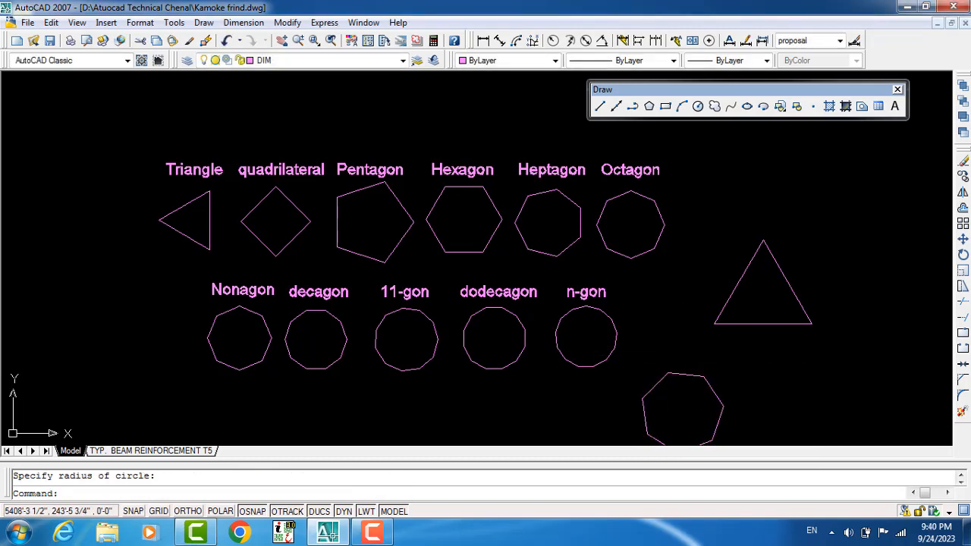
middle_drag(734, 391, 729, 355)
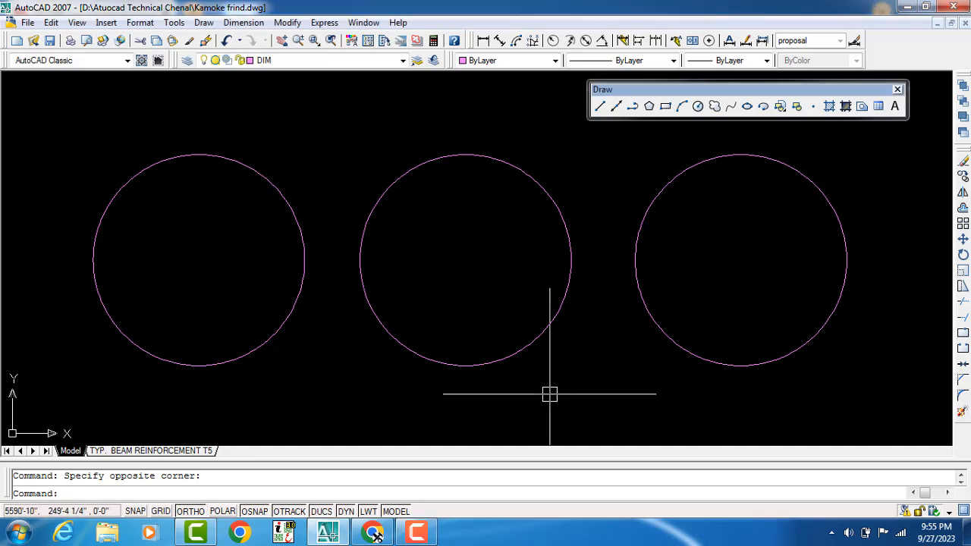
Draw a three-sided polygon inscribed in the leftmost circle, centred on it with one vertex at the circle's top
click(649, 111)
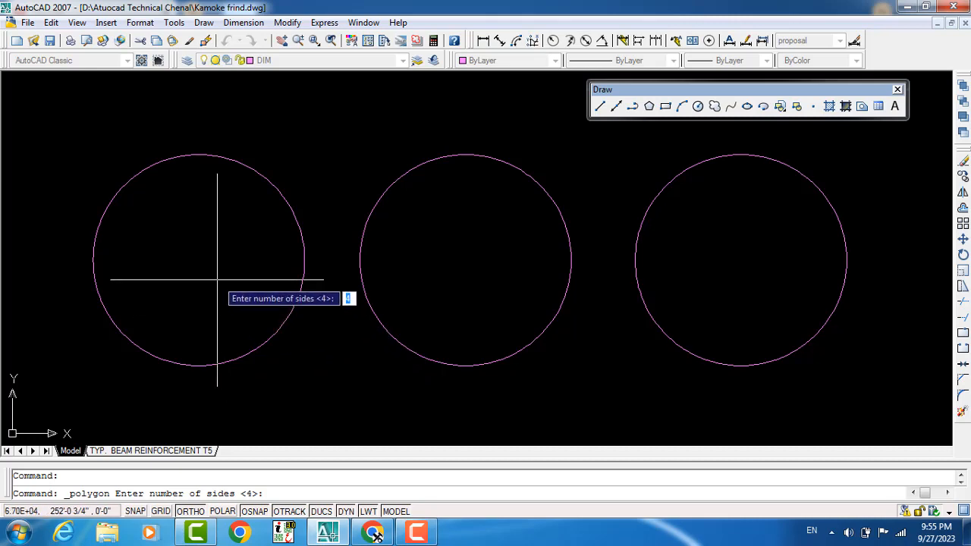
text(3)
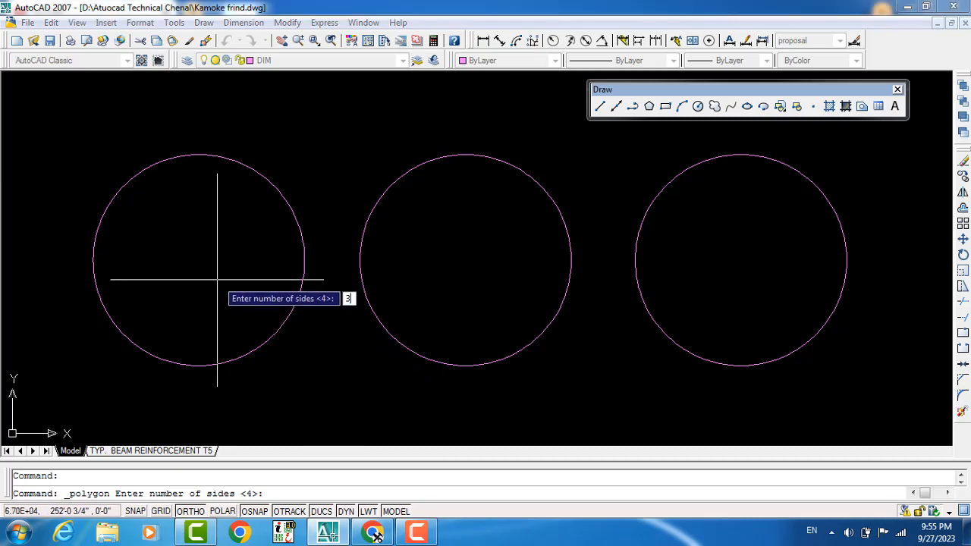
key(Return)
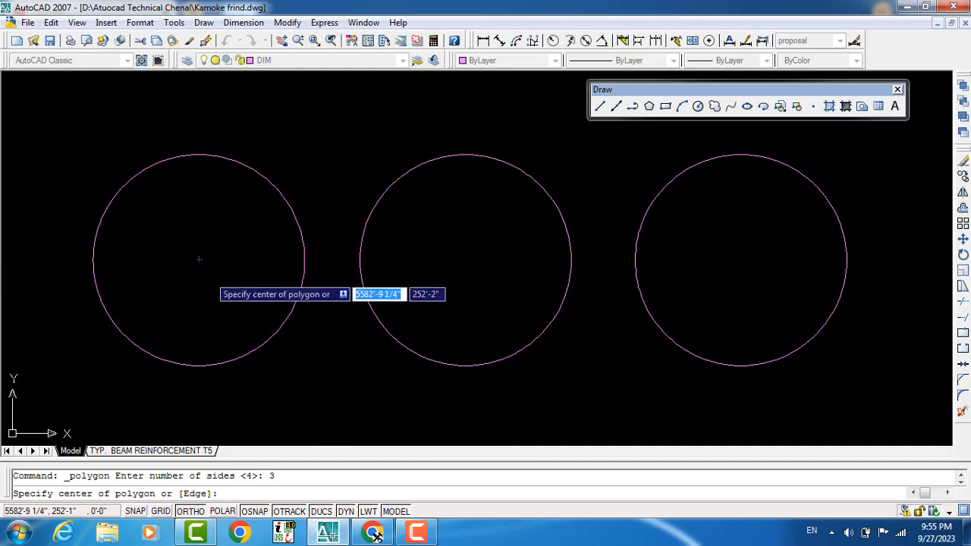
click(197, 260)
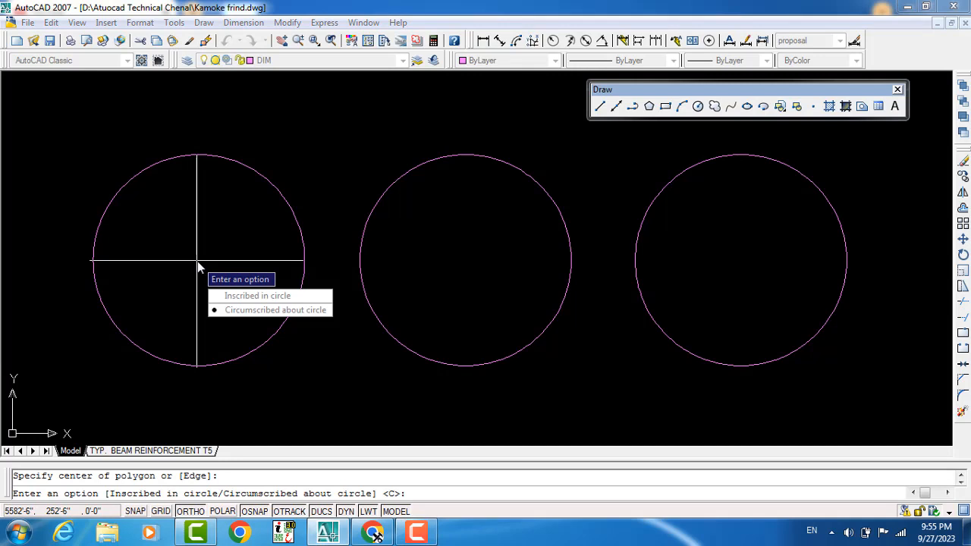
key(Return)
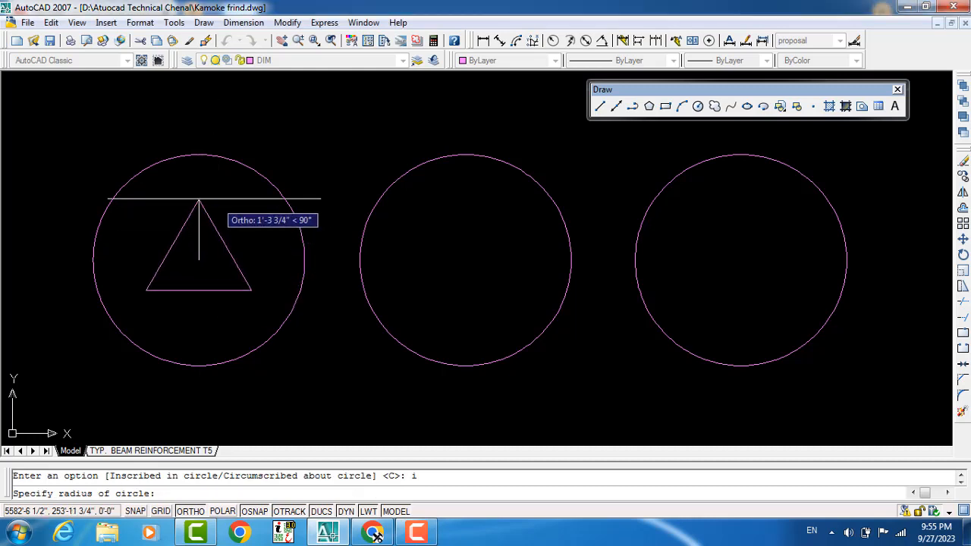
click(199, 154)
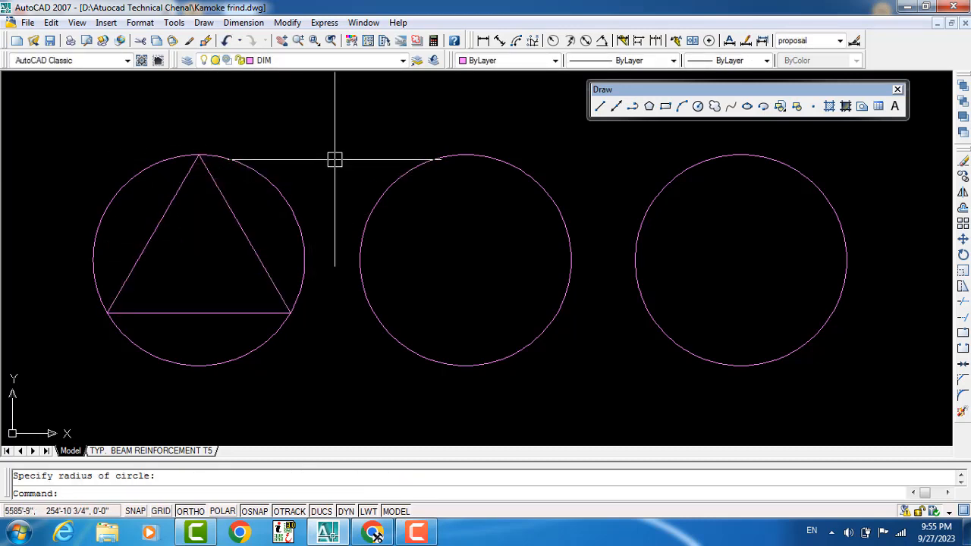
Draw a three-sided polygon circumscribed about the leftmost circle, centred on it with one edge touching the circle's upper-right arc
click(649, 107)
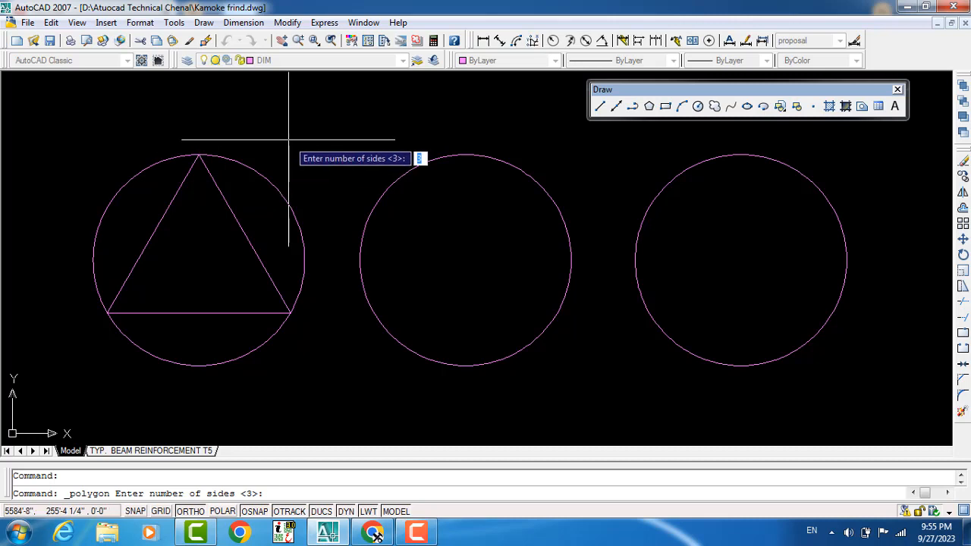
key(Return)
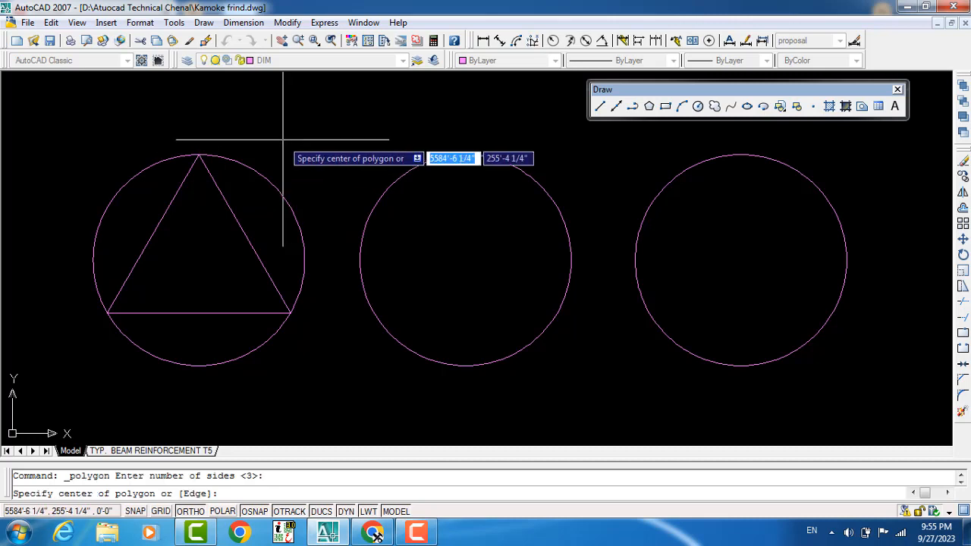
click(200, 260)
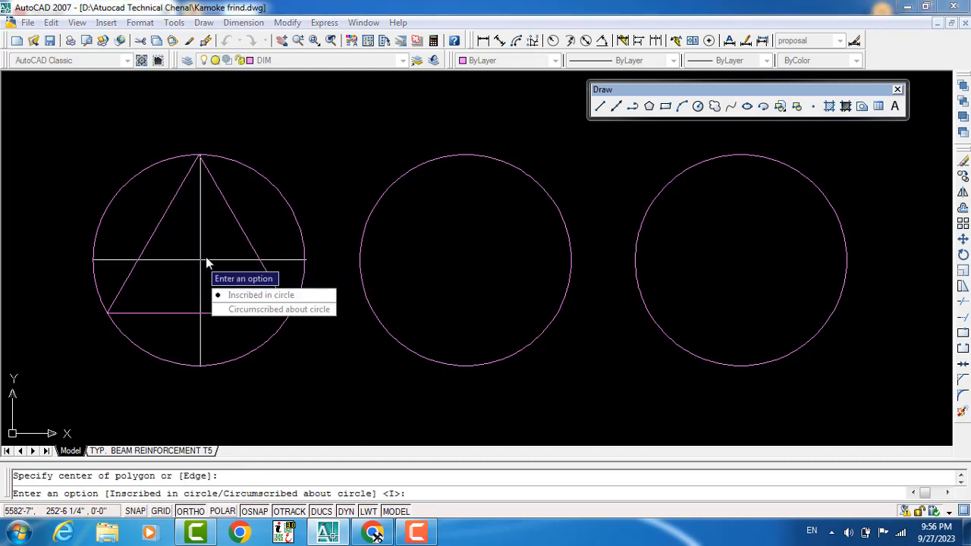
text(c)
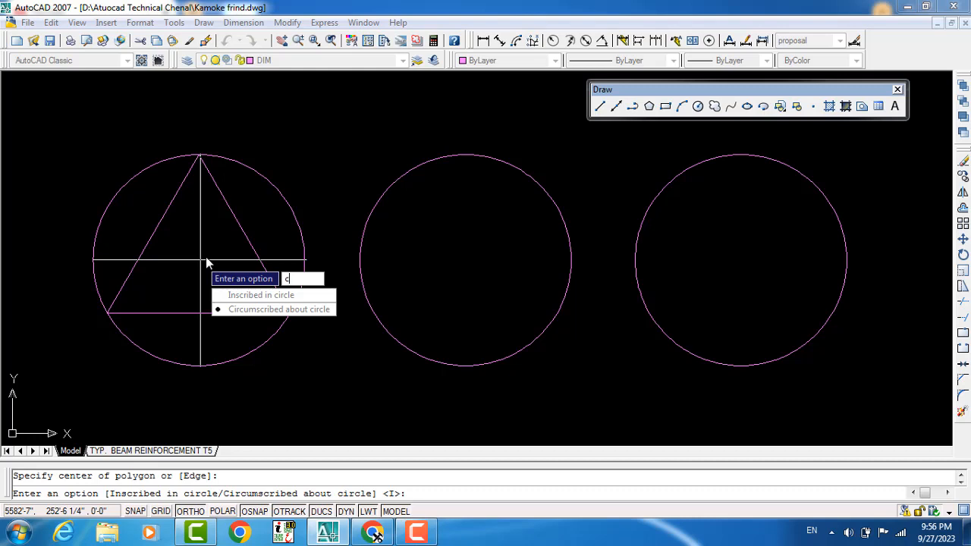
key(Return)
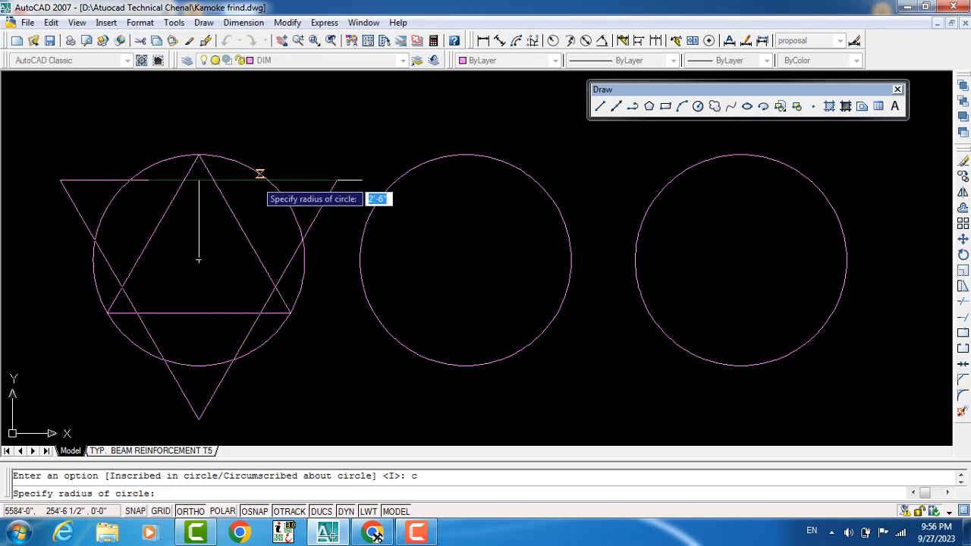
click(258, 175)
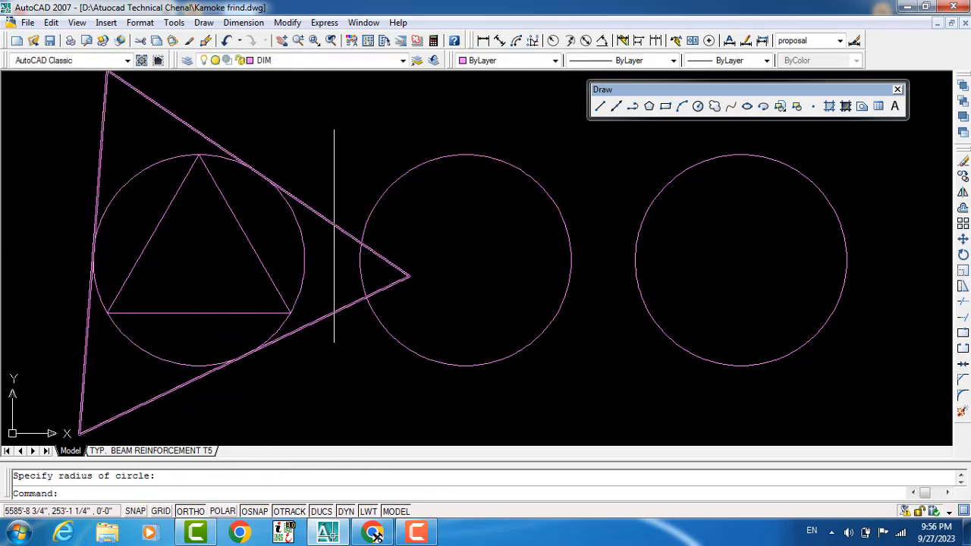
Move the two empty circles together horizontally to the right, by about half a circle diameter, clear of the large triangle
middle_drag(389, 358, 381, 360)
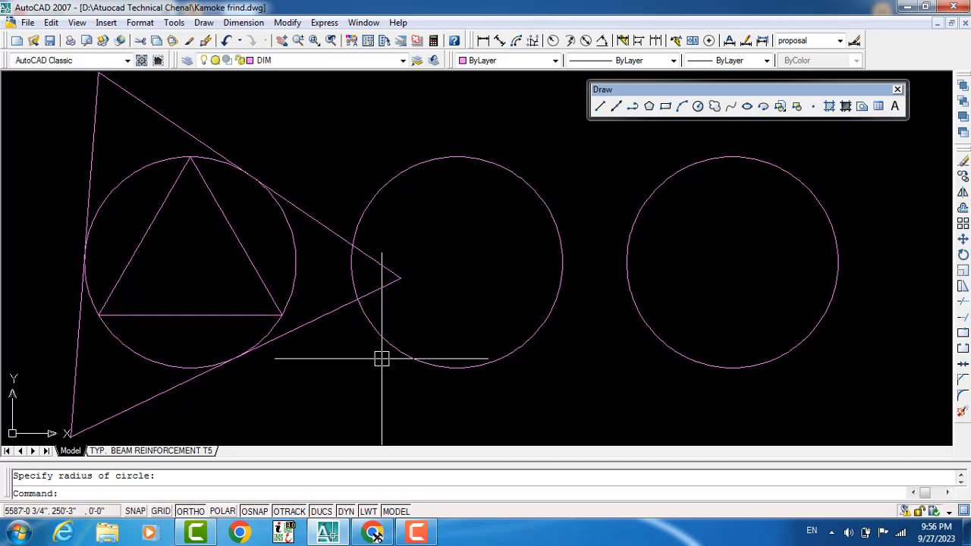
scroll(382, 360, down, 1)
click(631, 223)
click(472, 295)
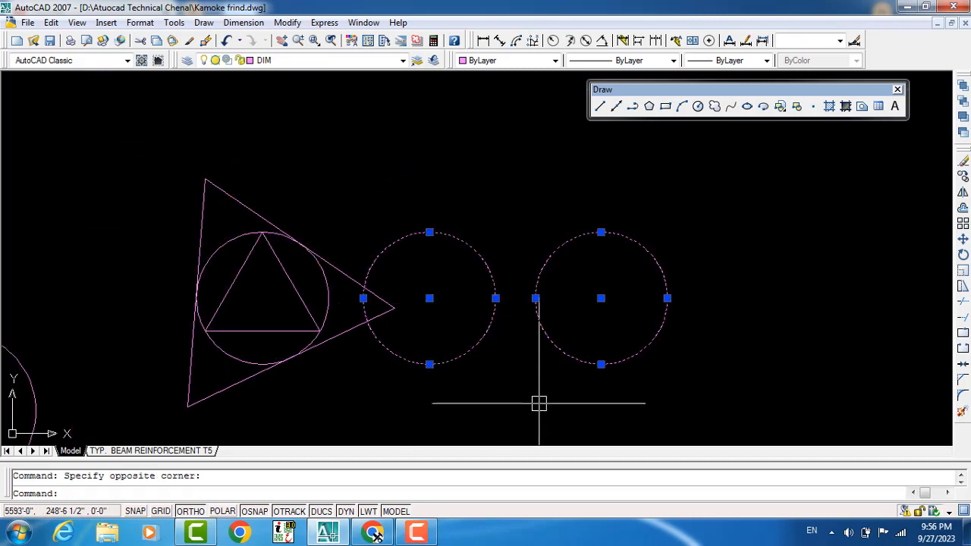
text(m)
key(Return)
click(538, 403)
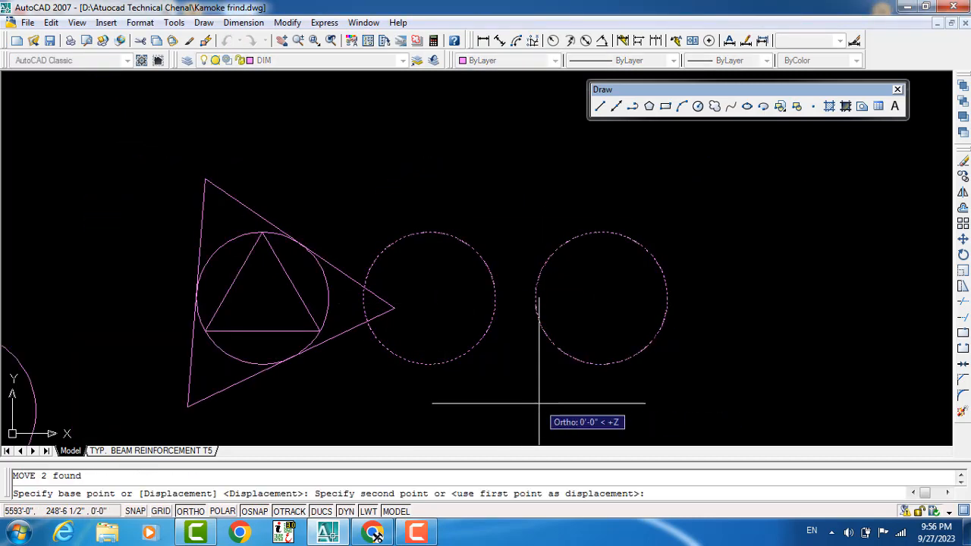
click(607, 402)
Move the rightmost circle horizontally further right, by about half its diameter, to widen the gap to the middle circle
click(740, 262)
click(699, 292)
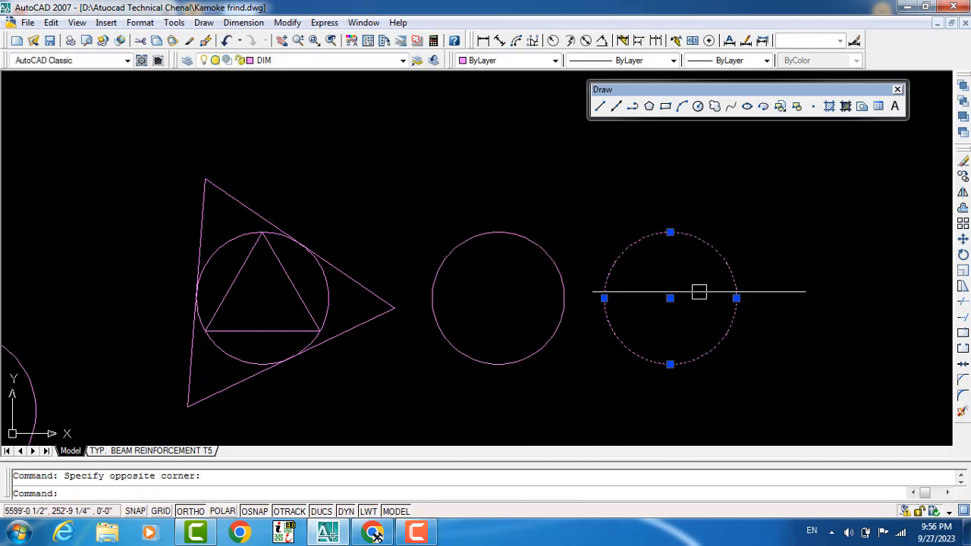
text(m)
key(Return)
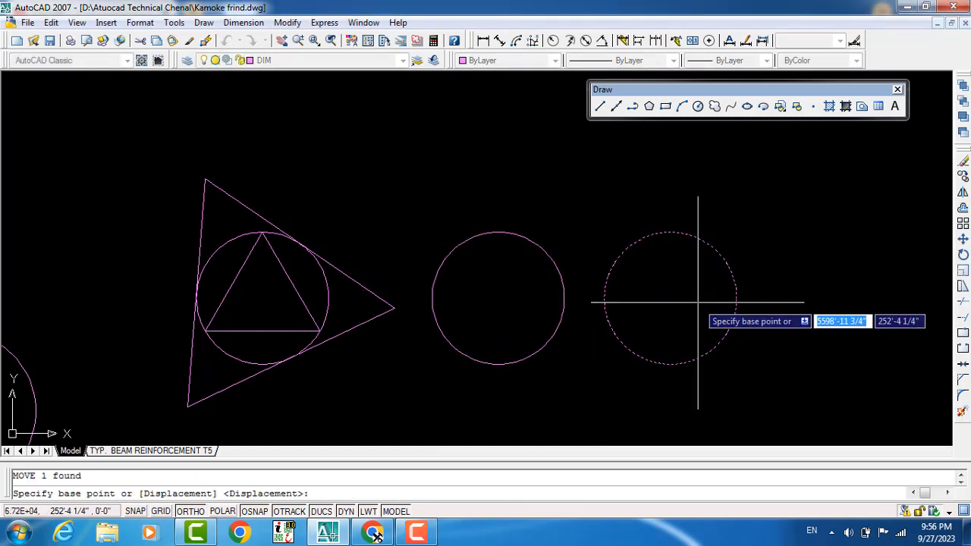
click(698, 301)
click(769, 298)
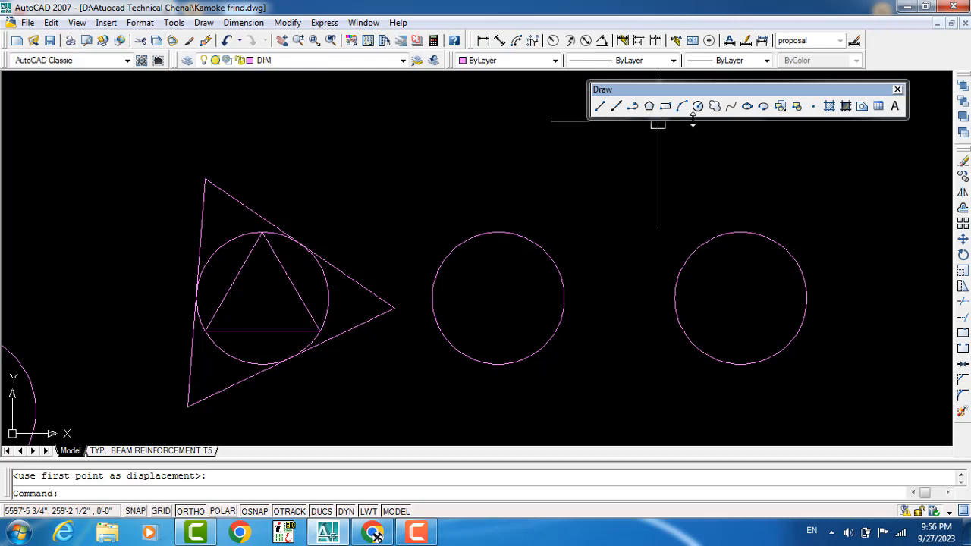
Draw a five-sided polygon inscribed in the middle circle, centred on it with one vertex at the circle's top
click(649, 106)
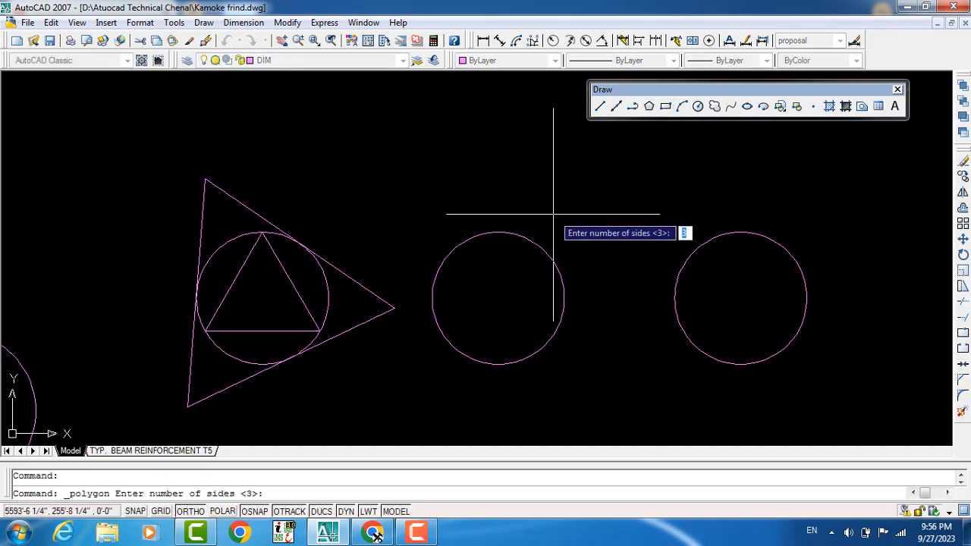
text(5)
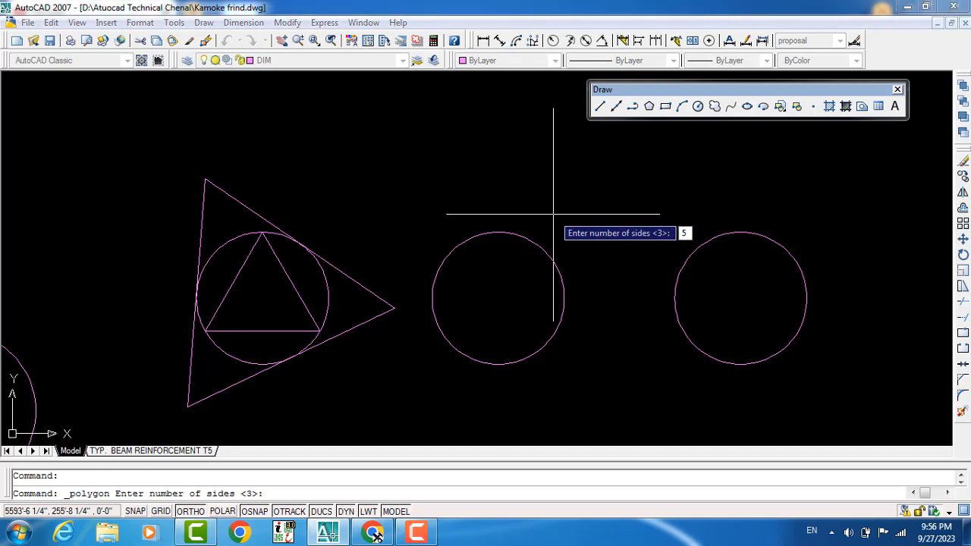
key(Return)
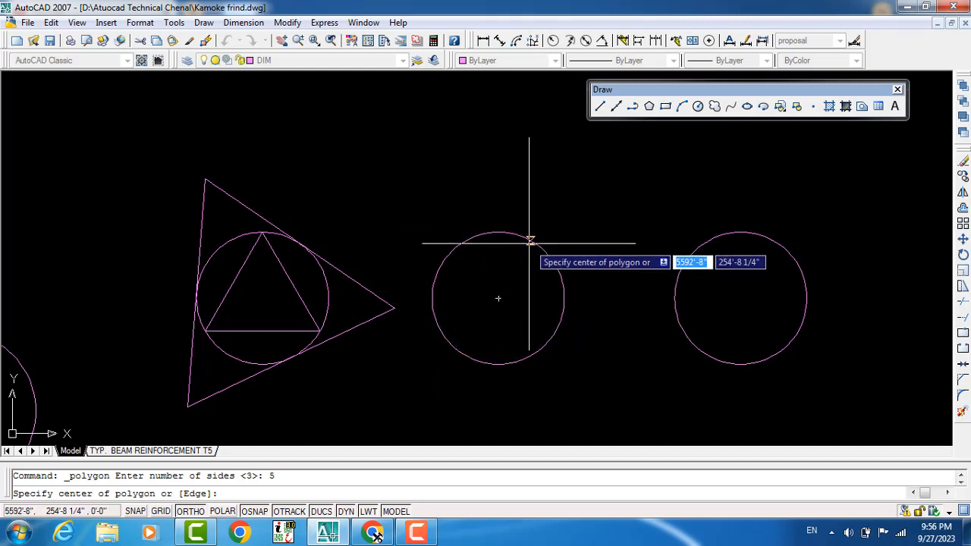
click(498, 298)
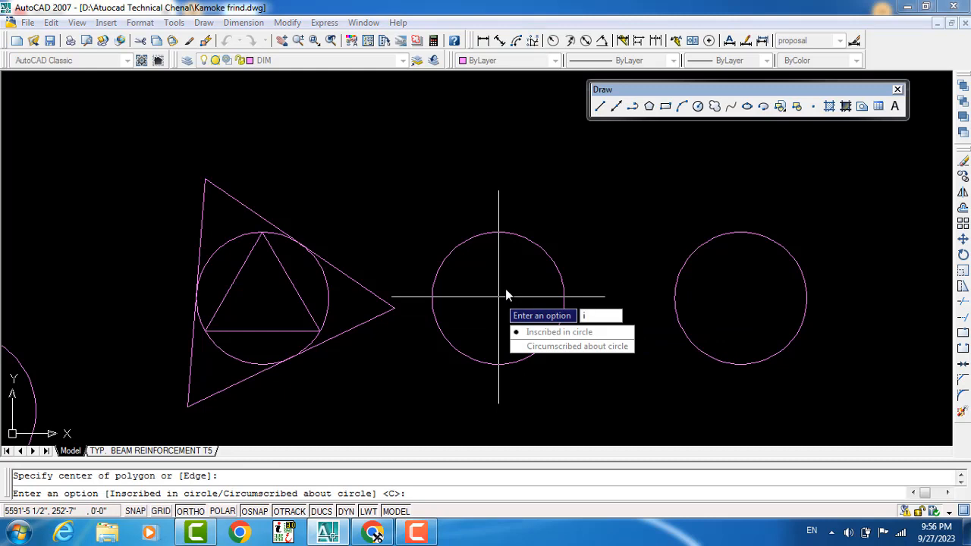
key(Return)
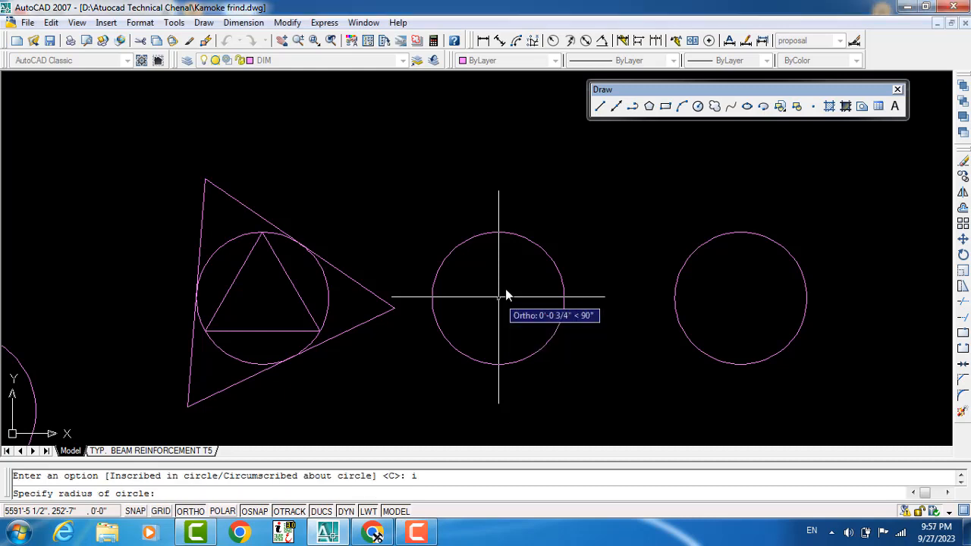
click(498, 232)
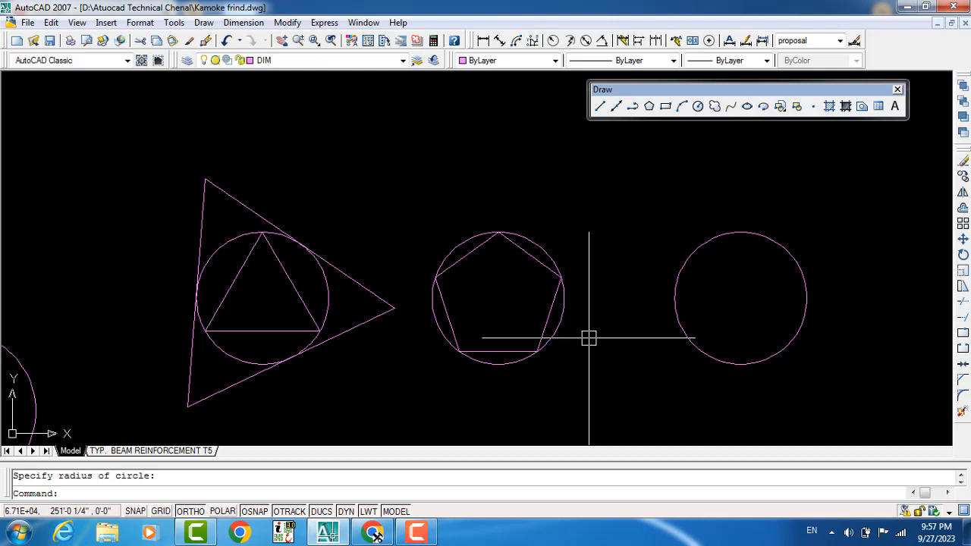
Draw a five-sided polygon circumscribed about the middle circle, centred on it with one edge touching the circle's upper-right arc
click(649, 107)
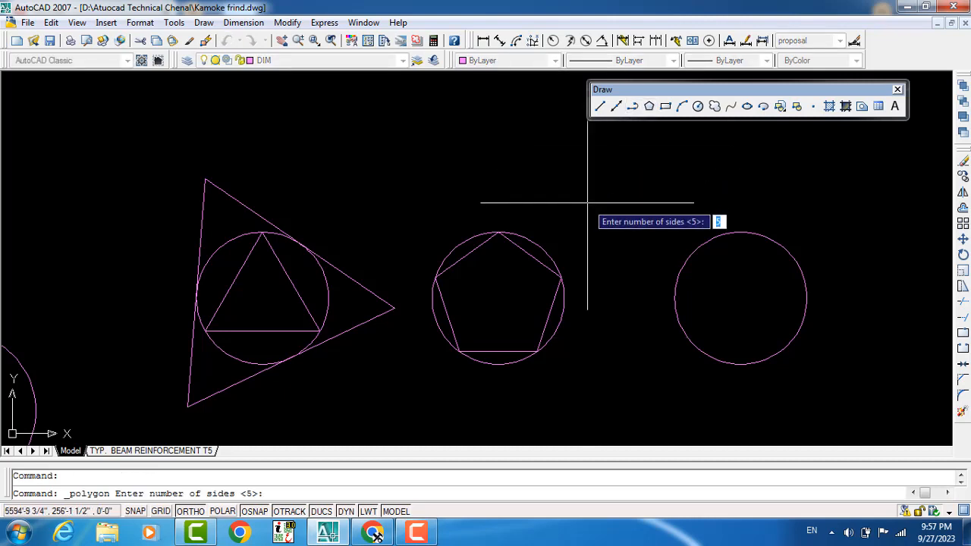
key(Return)
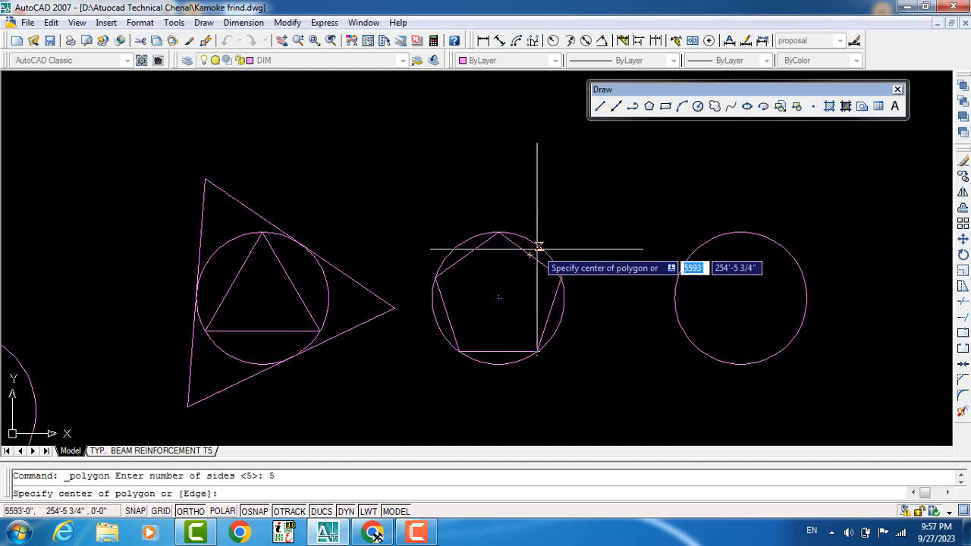
click(500, 298)
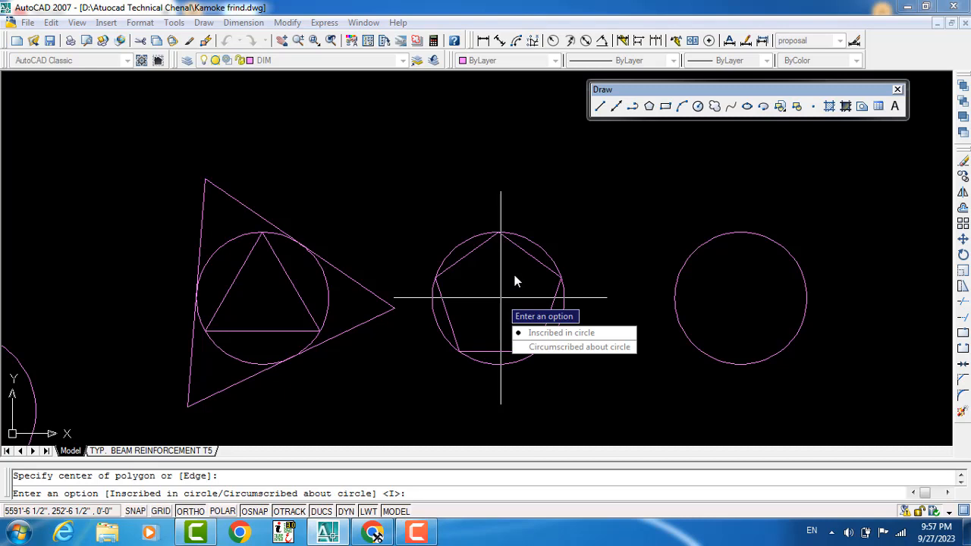
text(c)
key(Return)
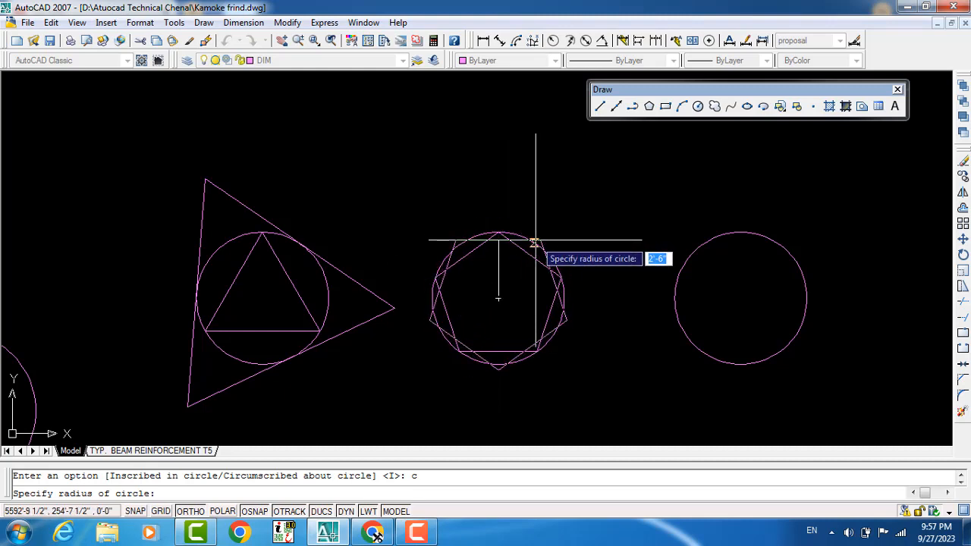
click(532, 241)
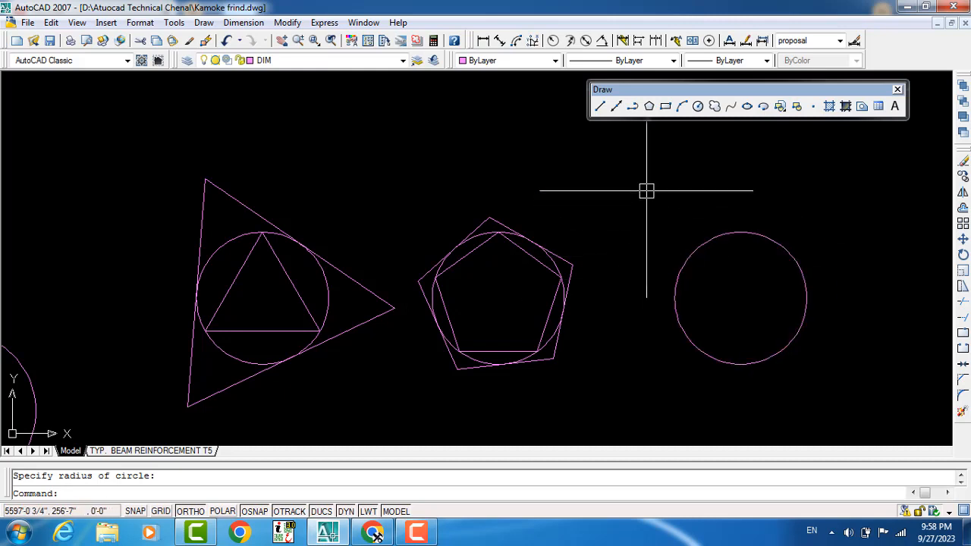
Draw a six-sided polygon inscribed in the rightmost circle, centred on it with one vertex at the circle's top
click(648, 107)
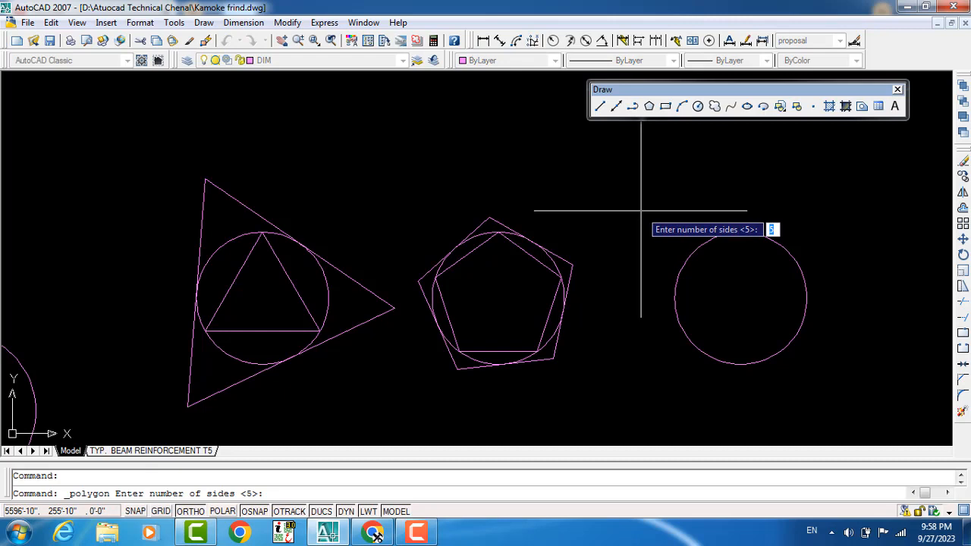
text(6)
key(Return)
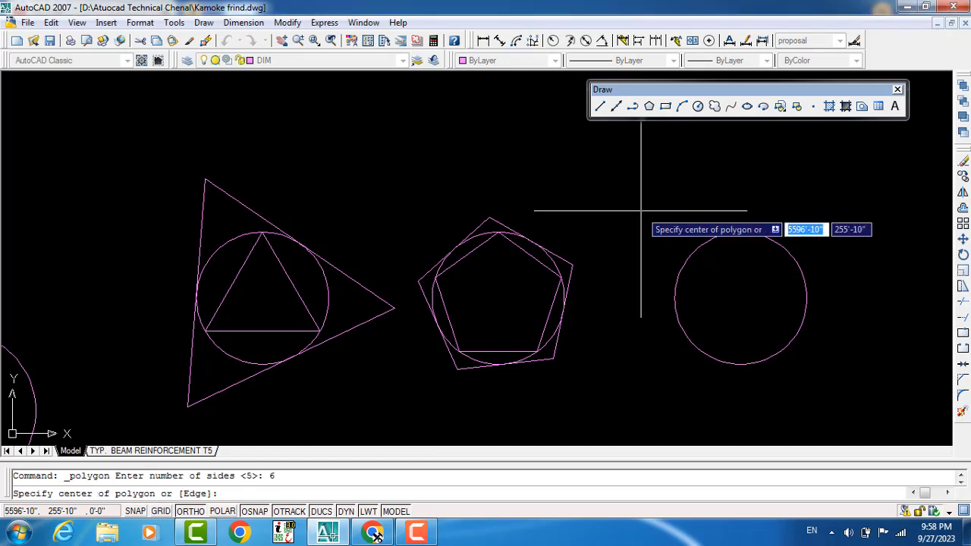
click(740, 298)
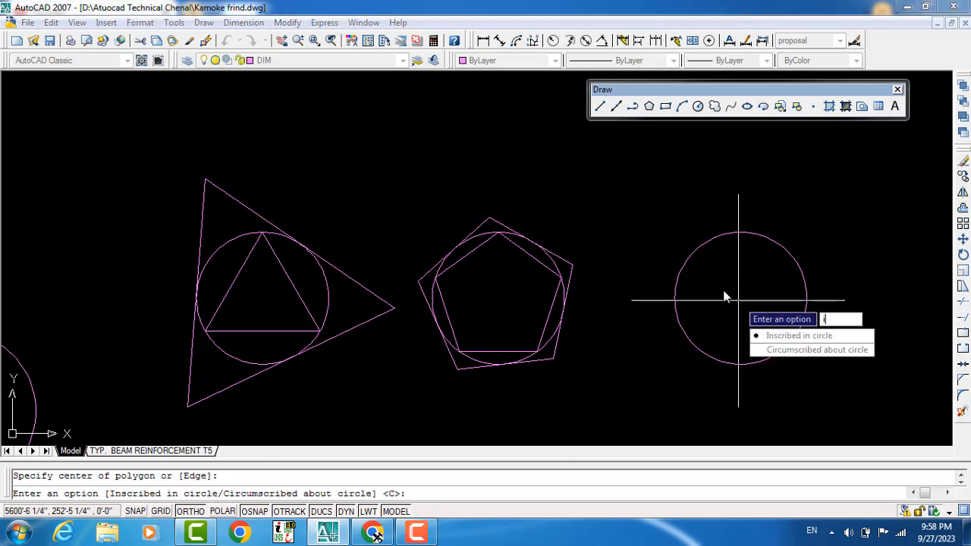
key(Return)
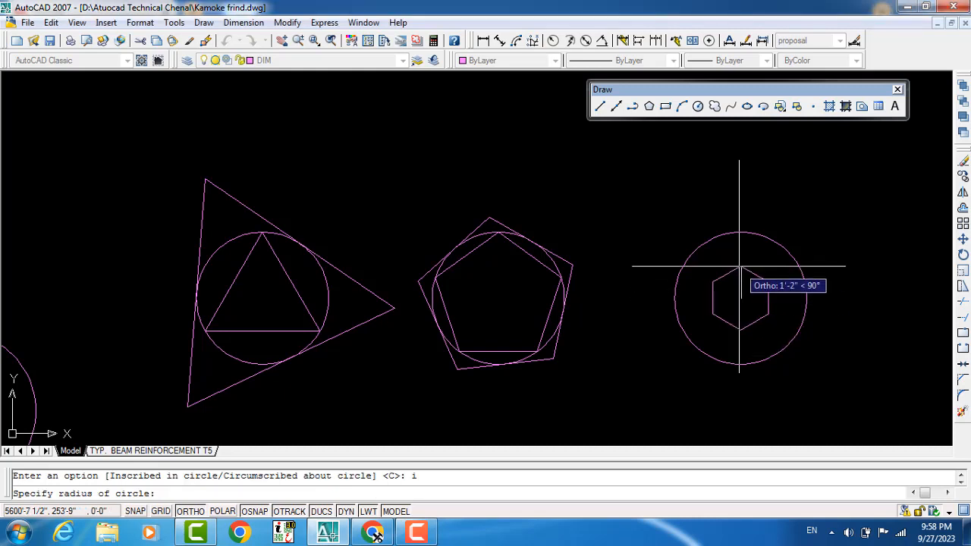
click(741, 232)
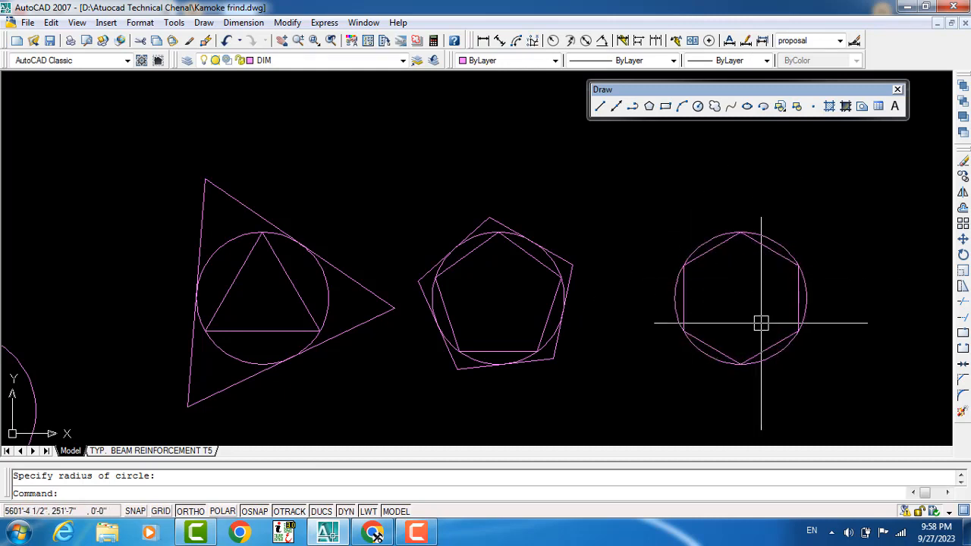
Draw a six-sided polygon circumscribed about the rightmost circle, centred on it with one edge touching the circle's upper-right arc
key(Return)
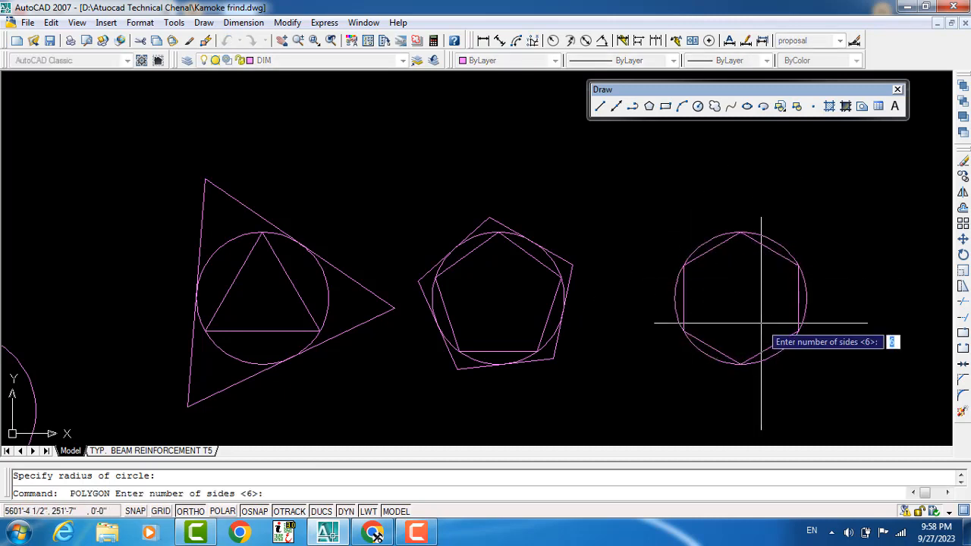
text(3)
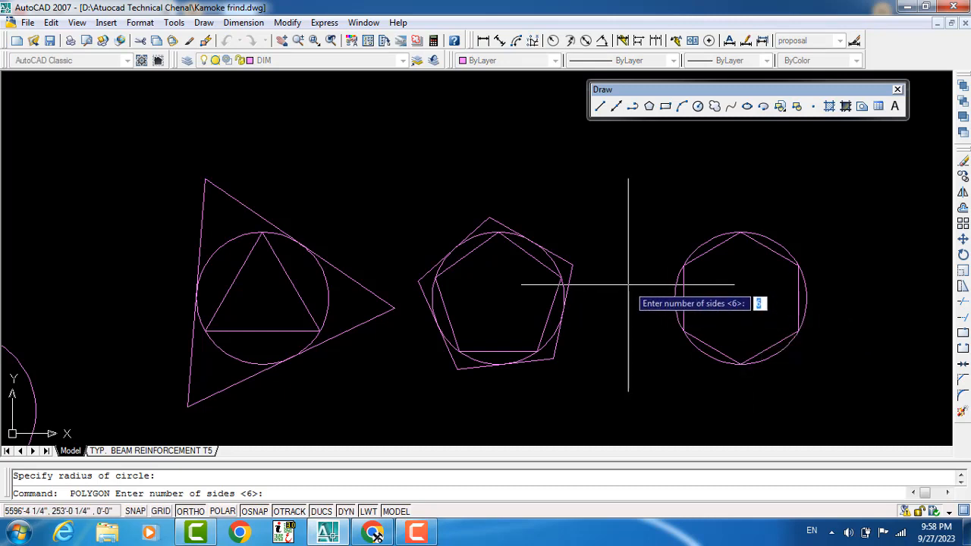
key(Return)
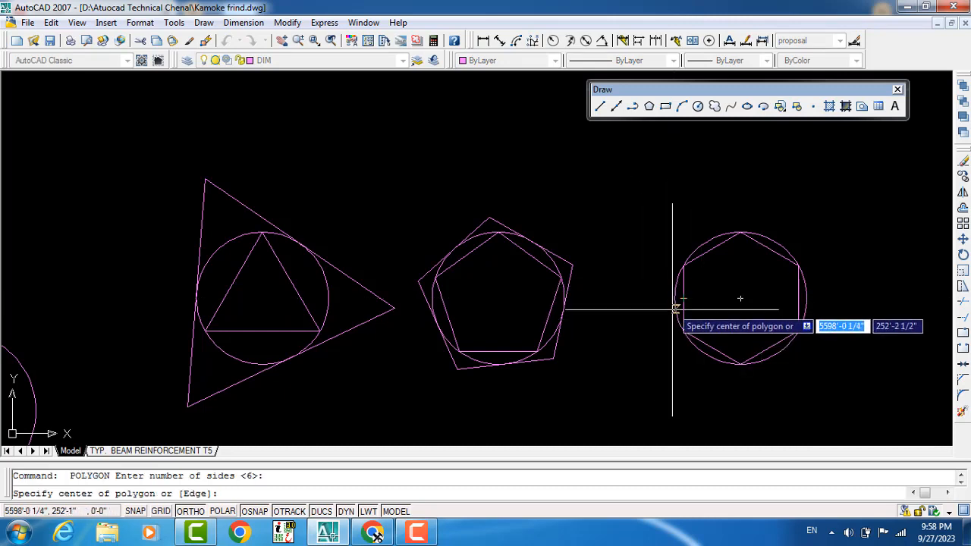
click(740, 298)
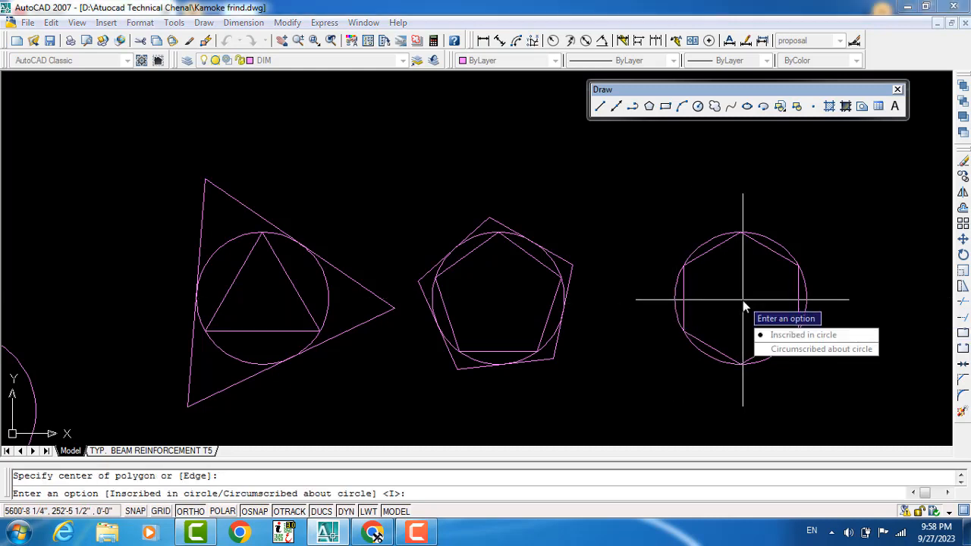
text(c)
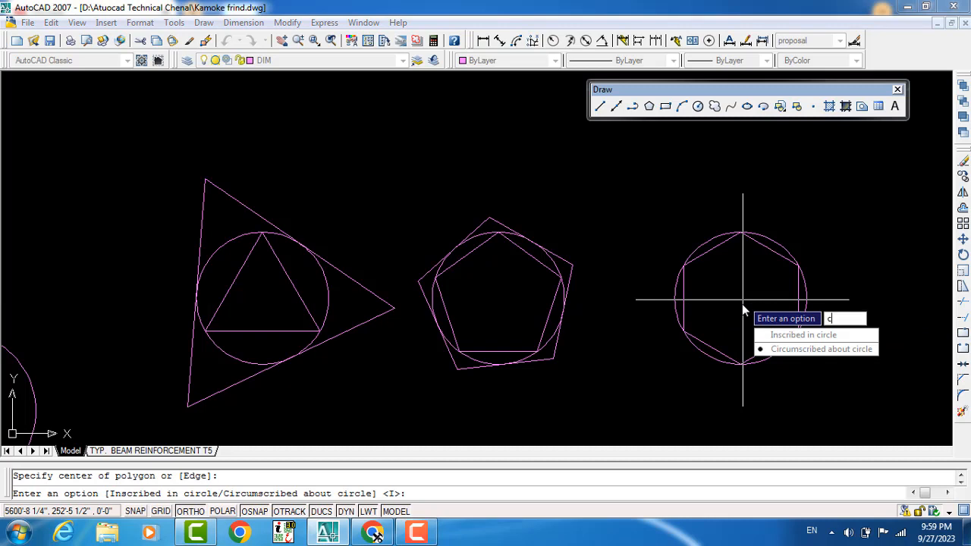
key(Return)
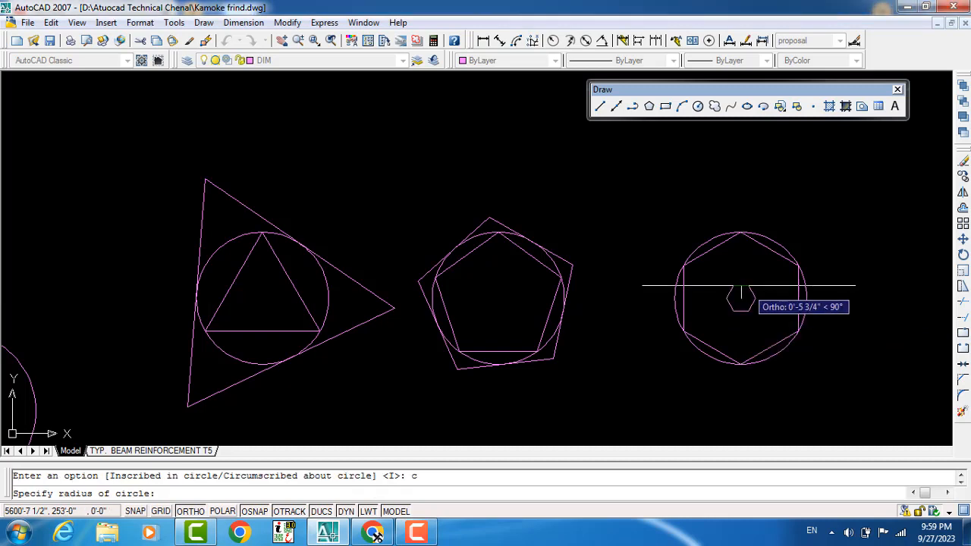
click(777, 241)
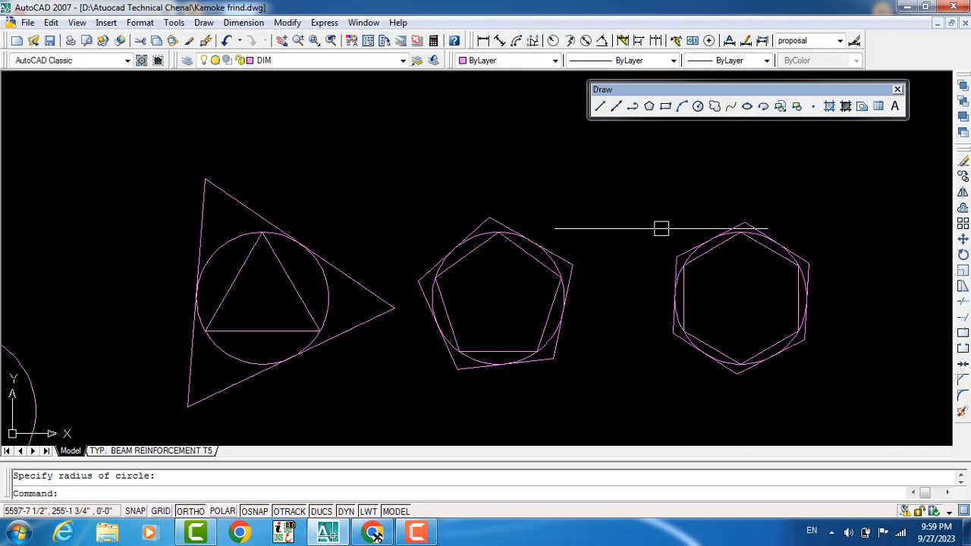